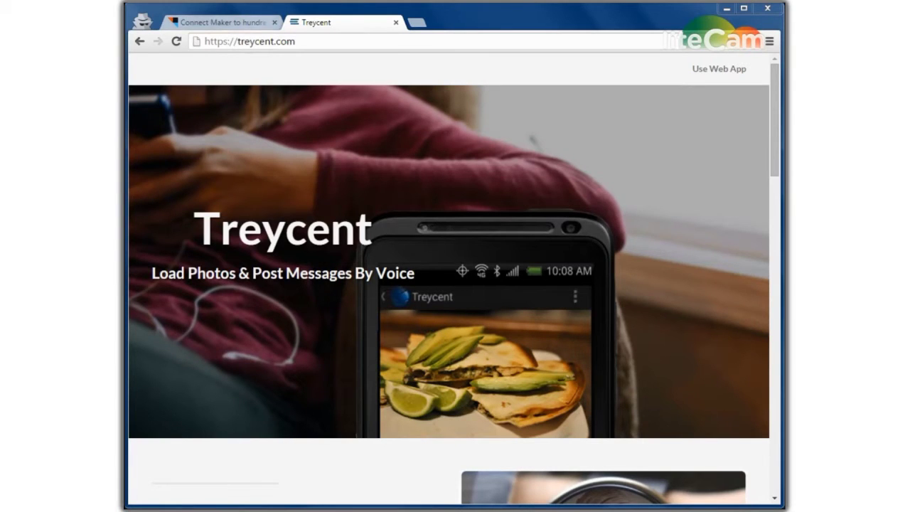
# - Open the IFTTT Maker Channel's trigger-events page and select the personal Maker key
pyautogui.hotkey('ctrl', 'shift', 'Tab')
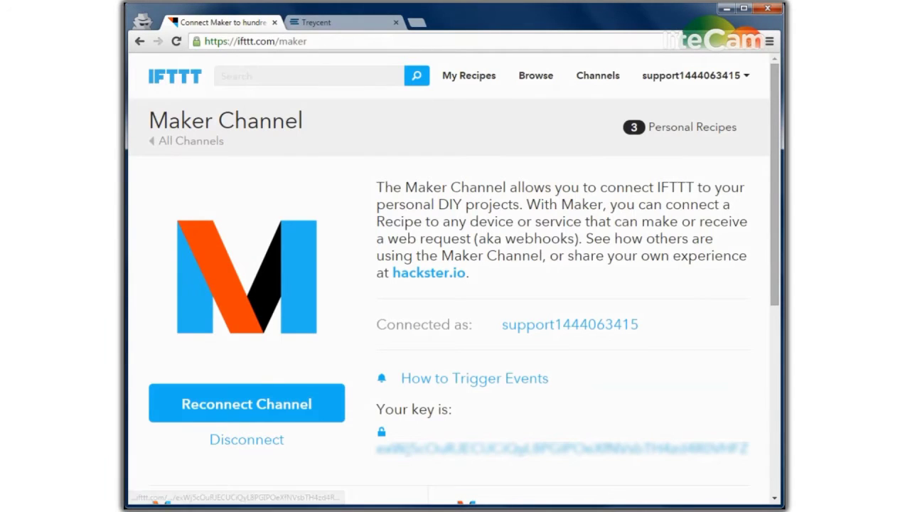
pyautogui.click(474, 379)
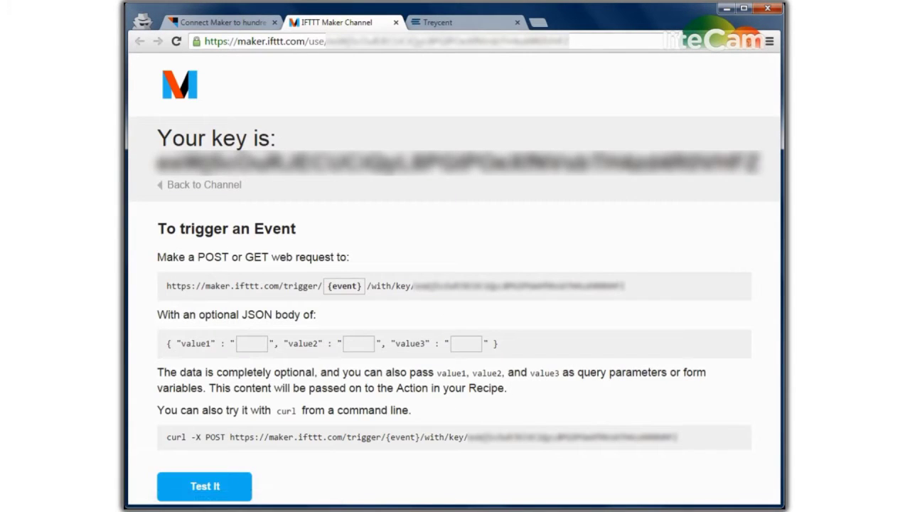
pyautogui.doubleClick(455, 163)
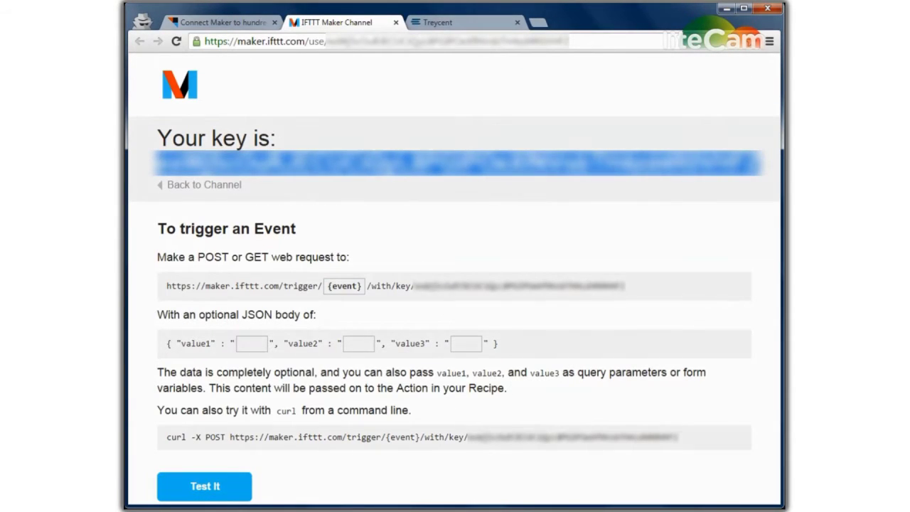
# - Save the Maker key as Treycent's IFTTT secret key and close the Maker Channel tab
pyautogui.click(438, 22)
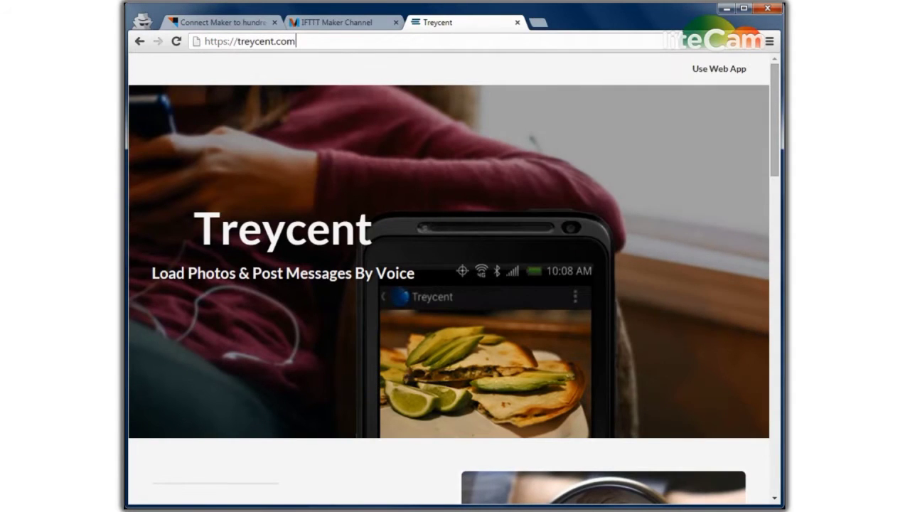
pyautogui.click(718, 68)
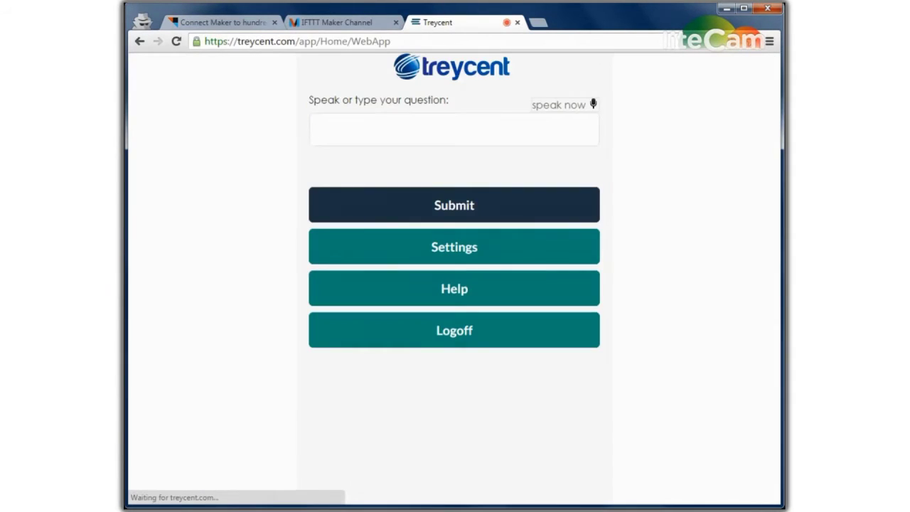
pyautogui.click(455, 247)
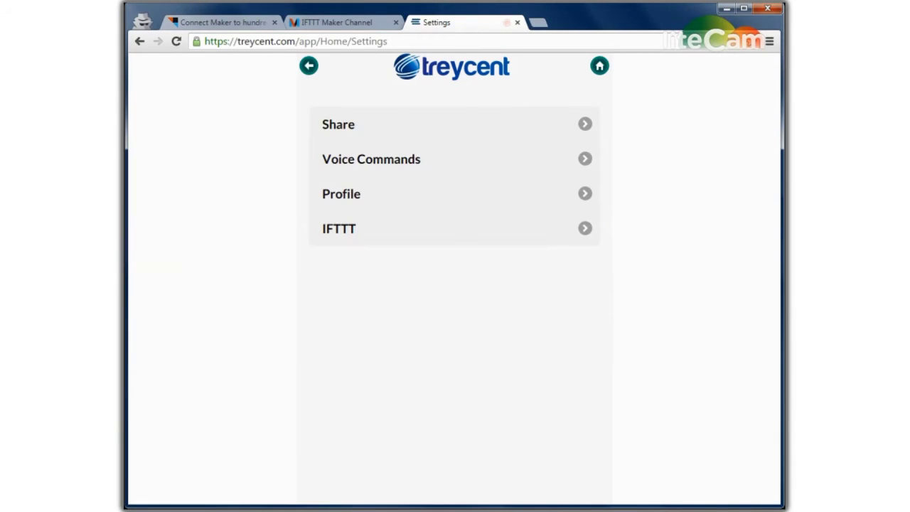
pyautogui.click(455, 229)
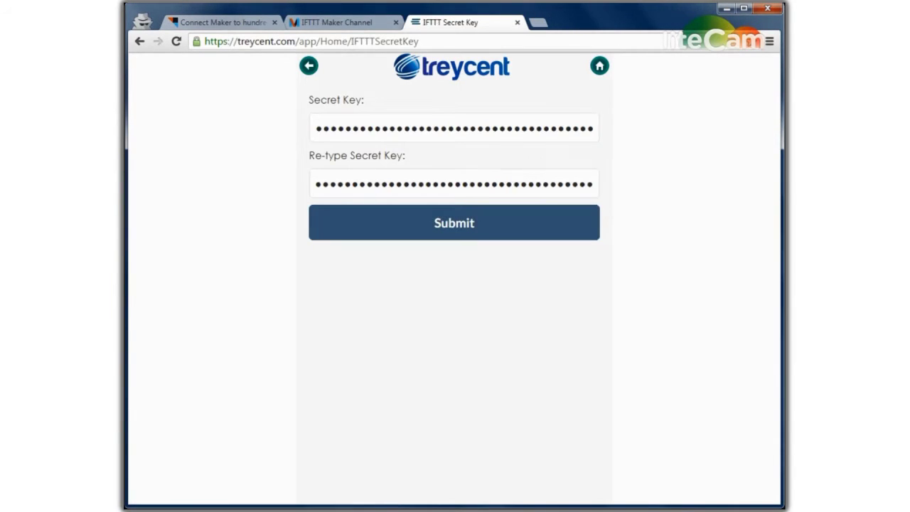
pyautogui.click(453, 221)
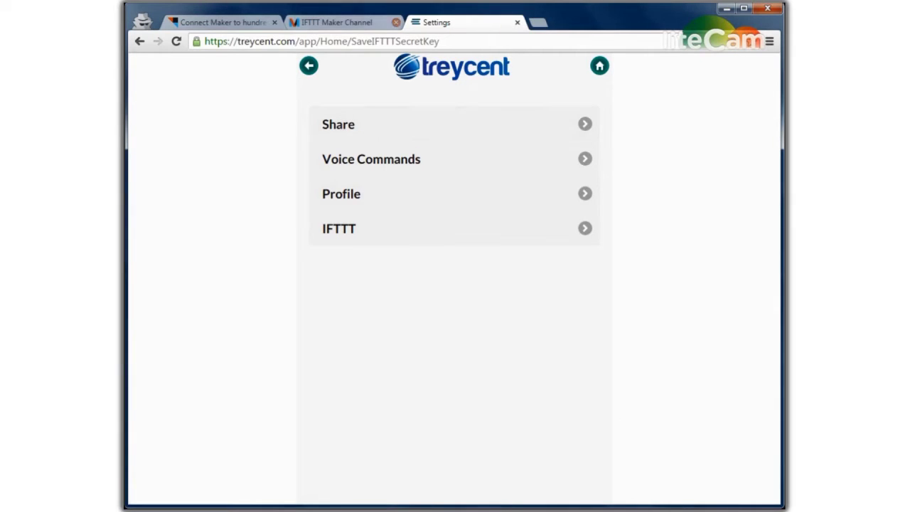
pyautogui.click(396, 22)
pyautogui.click(221, 22)
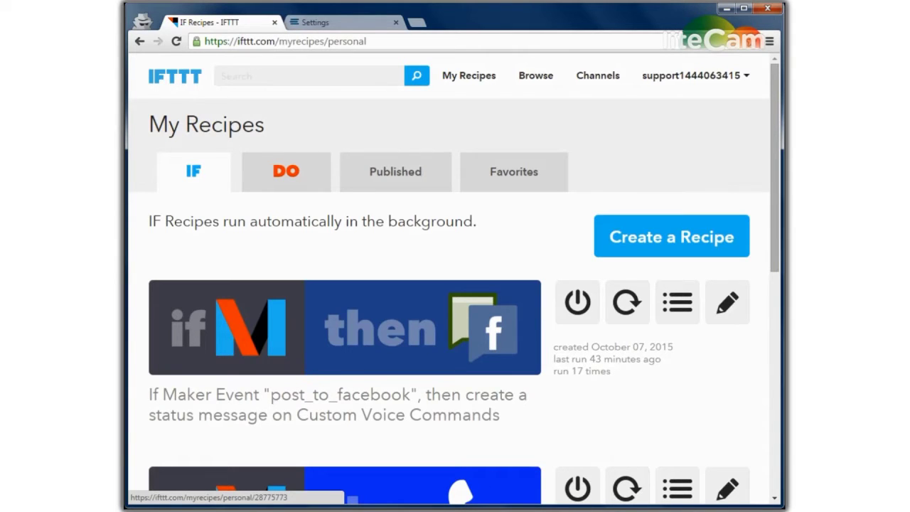
# - Review the post_to_facebook Facebook-status recipe, then return to the Treycent settings
pyautogui.hotkey('ctrl', 'Tab')
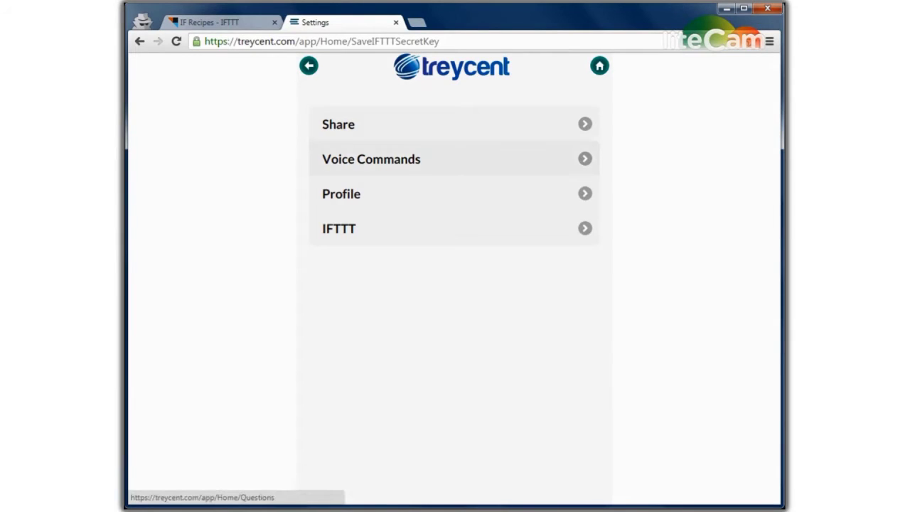
# - Add a 'send a post to Facebook' voice command tied to the IFTTT event post_to_facebook
pyautogui.click(371, 158)
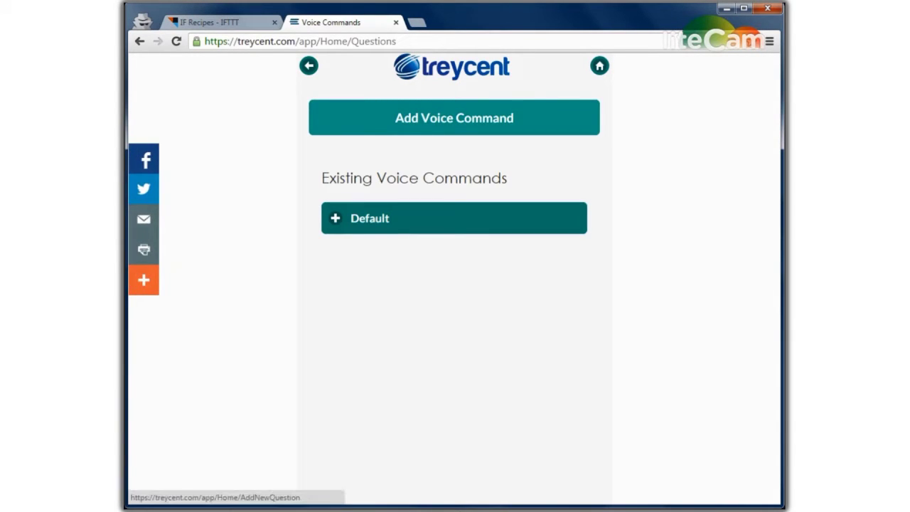
pyautogui.click(454, 118)
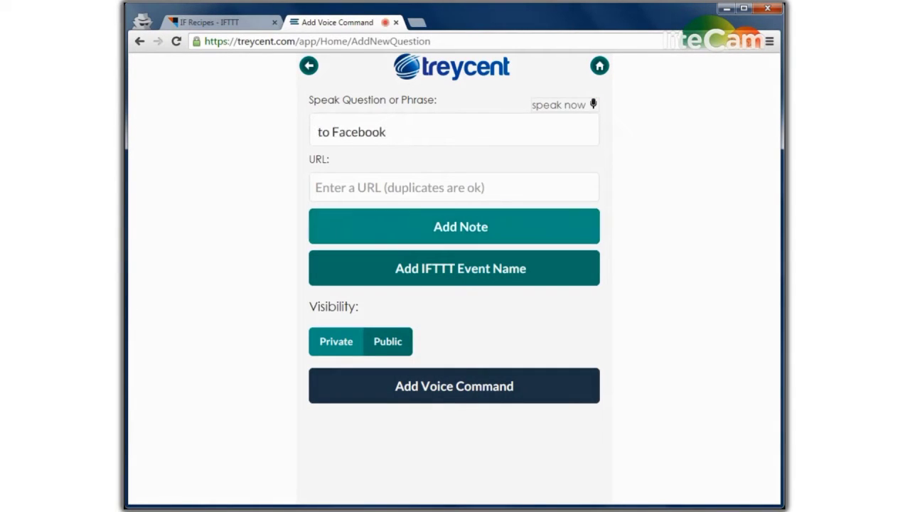
pyautogui.click(454, 268)
pyautogui.write('post_to_facebook')
pyautogui.press('Return')
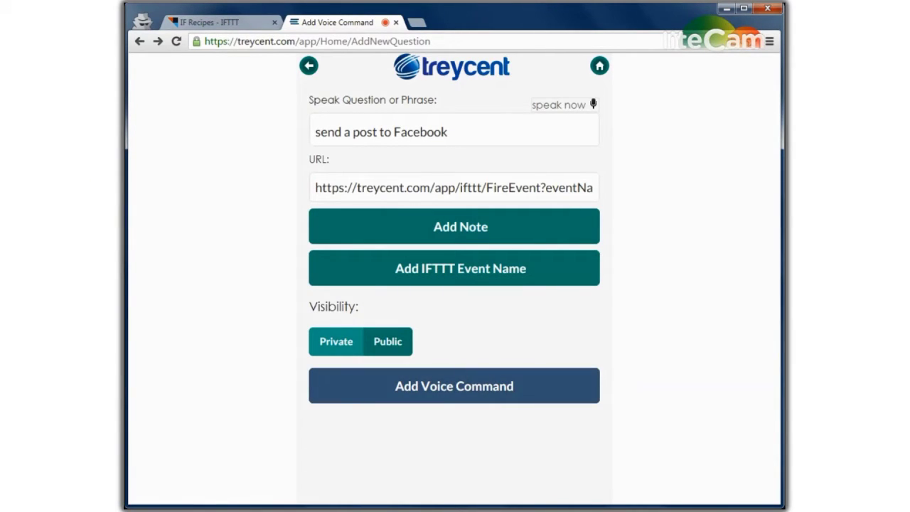
pyautogui.click(454, 386)
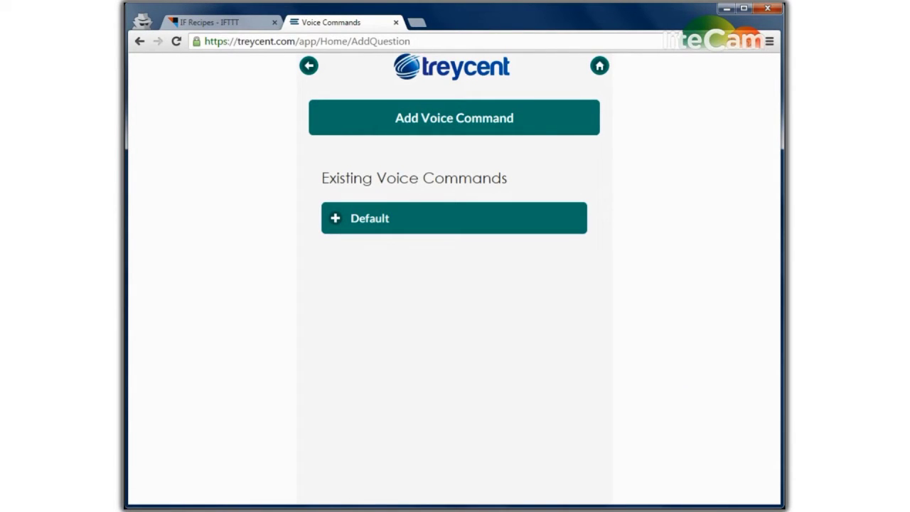
# - Submit a 'send a post' test phrase from the Treycent web app home page
pyautogui.click(599, 65)
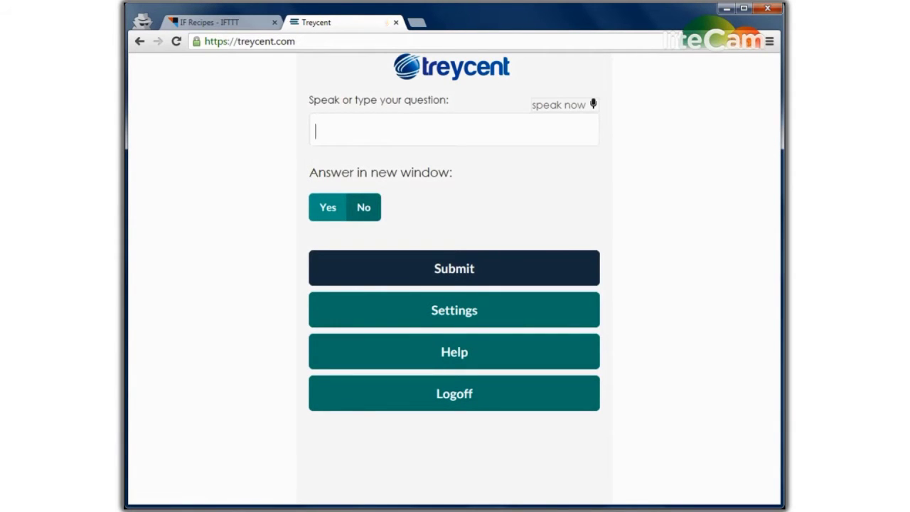
pyautogui.write('send a PO')
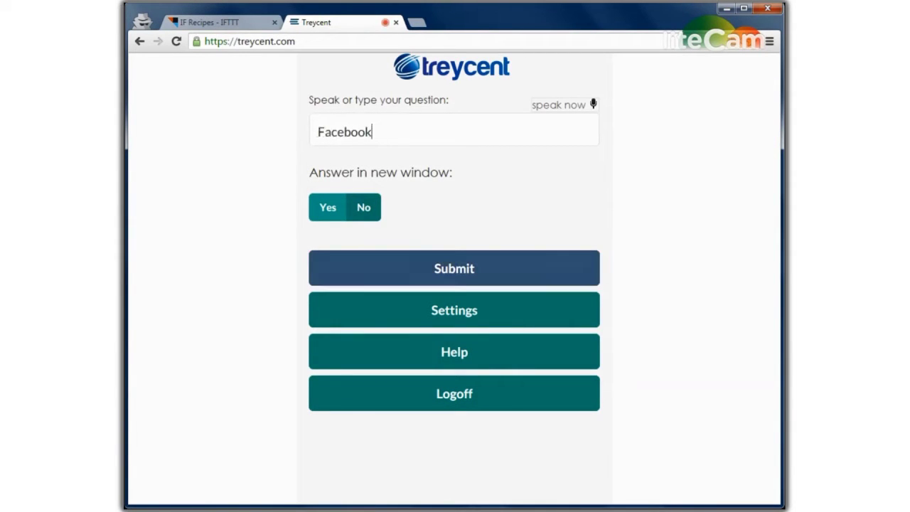
pyautogui.press('Return')
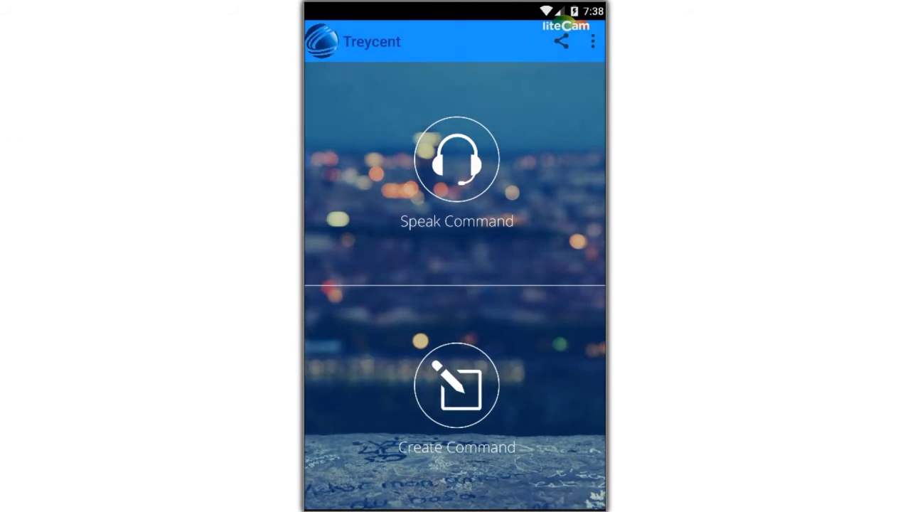
# - Tap Speak Command in the Treycent phone app to start voice recognition
pyautogui.click(457, 160)
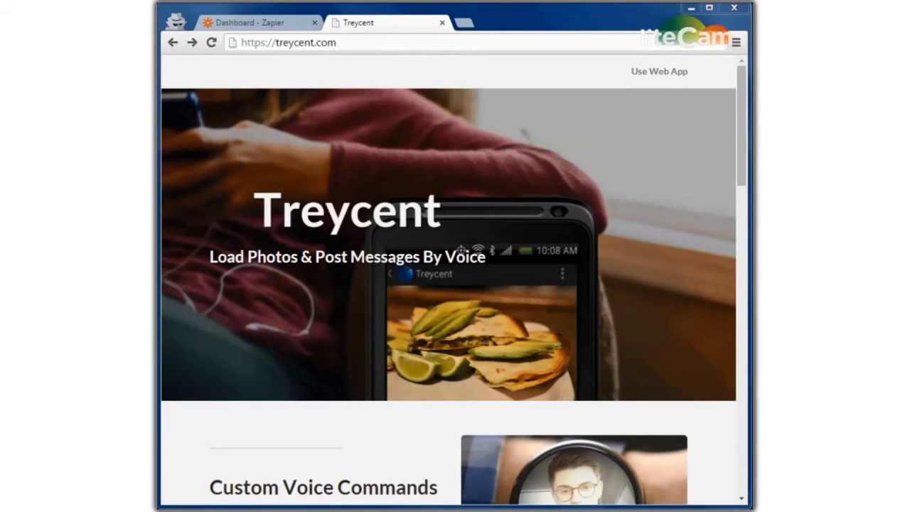
# - Start a new zap with Webhooks by Zapier as trigger app and Slack as action app
pyautogui.hotkey('ctrl', 'shift', 'Tab')
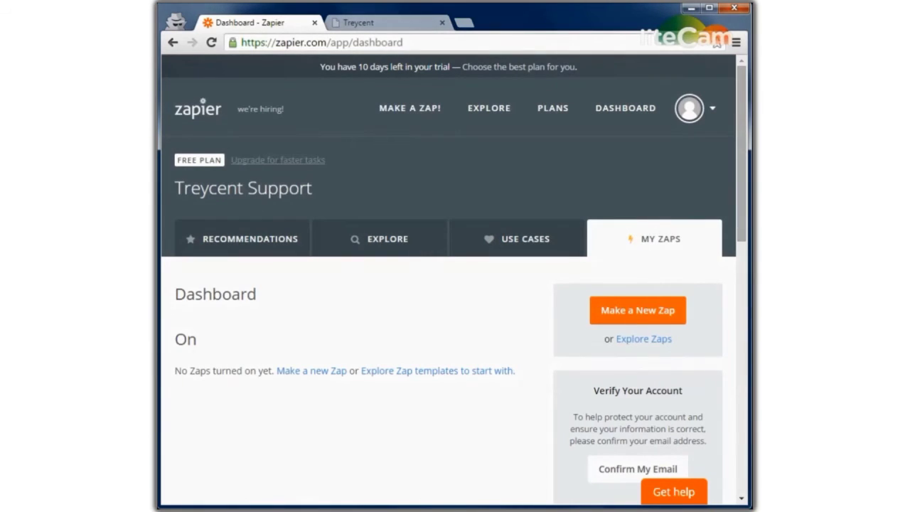
pyautogui.click(638, 310)
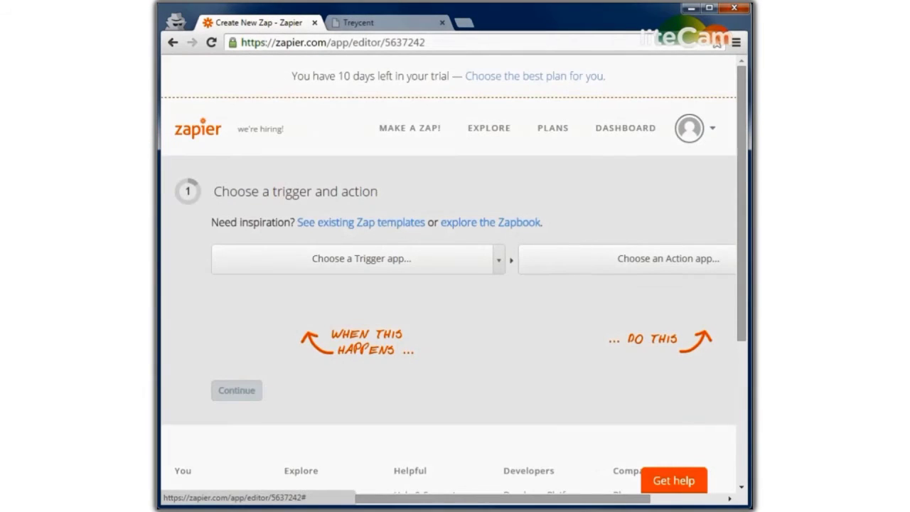
pyautogui.click(361, 259)
pyautogui.write('w')
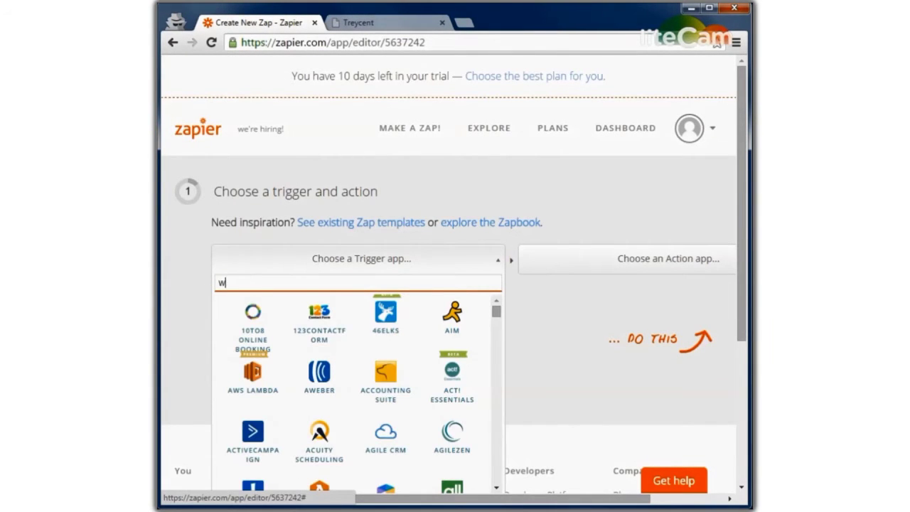
pyautogui.write('eb')
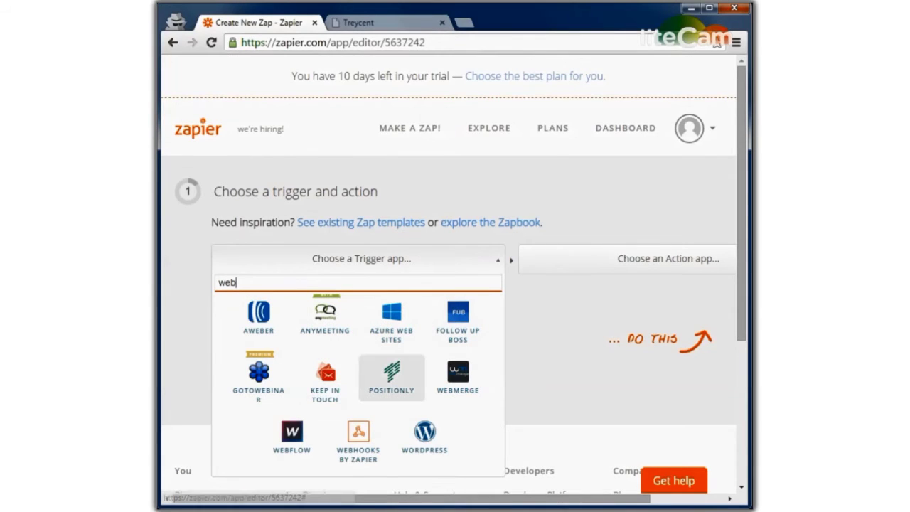
pyautogui.click(358, 437)
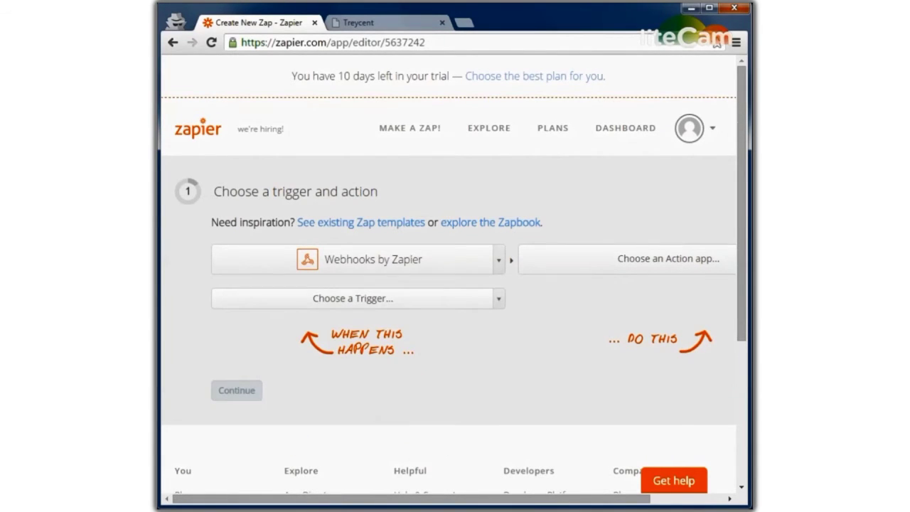
pyautogui.click(668, 258)
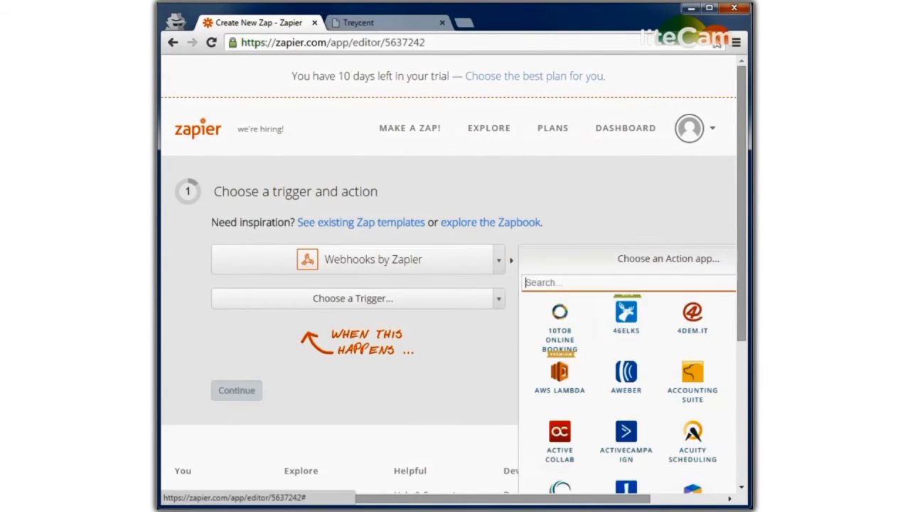
pyautogui.write('s')
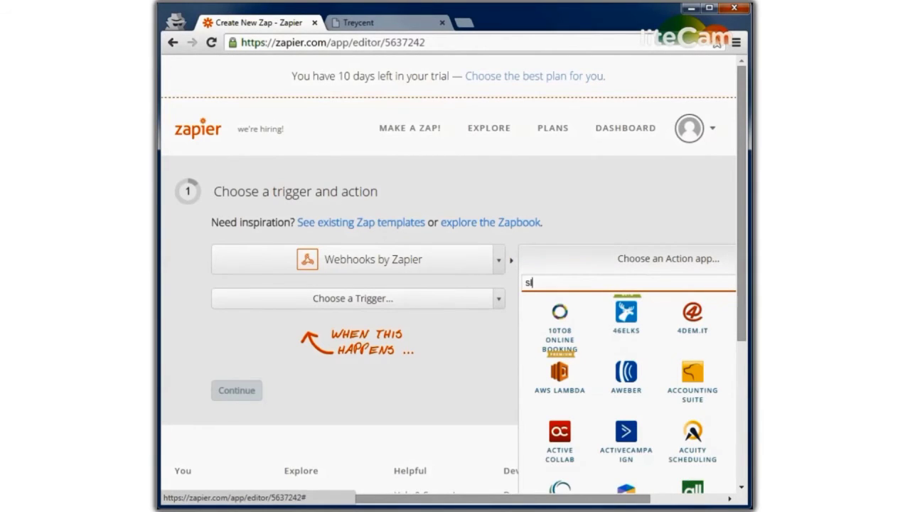
pyautogui.write('la')
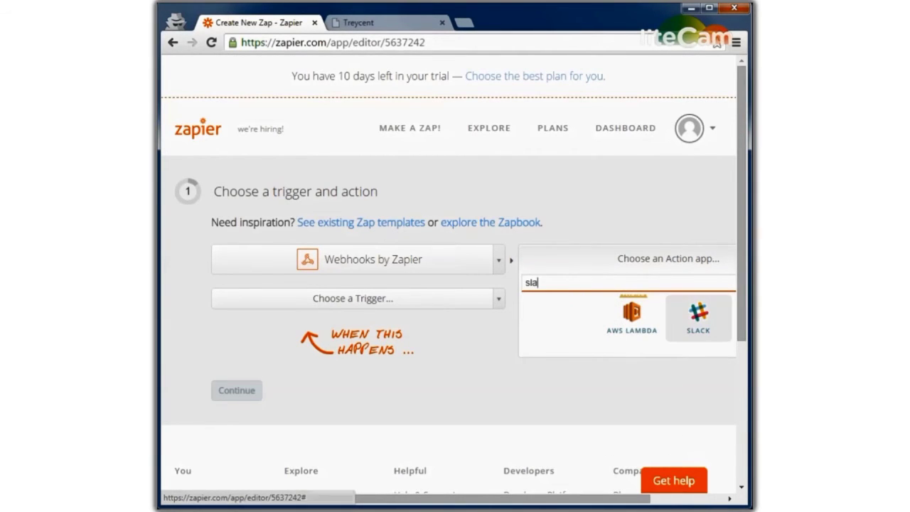
pyautogui.click(698, 316)
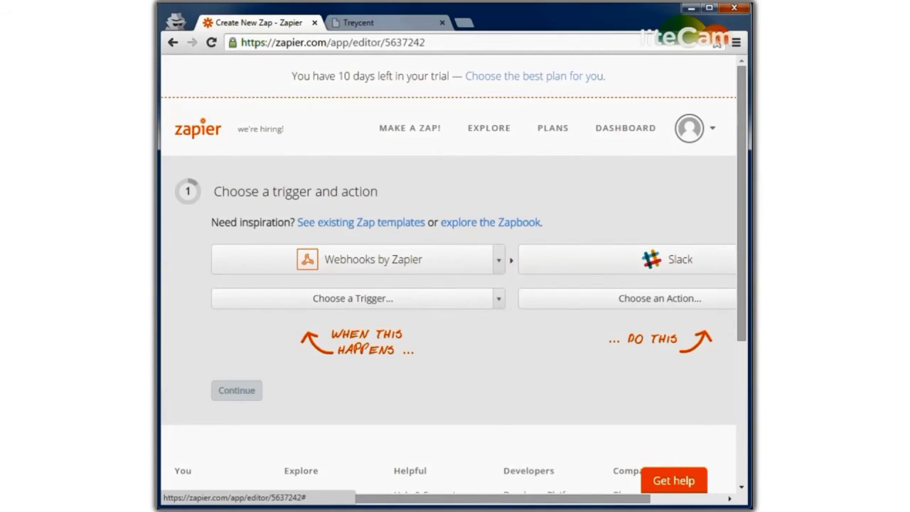
# - Set Catch Hook as the webhook trigger and Send New Message as the Slack action
pyautogui.click(353, 298)
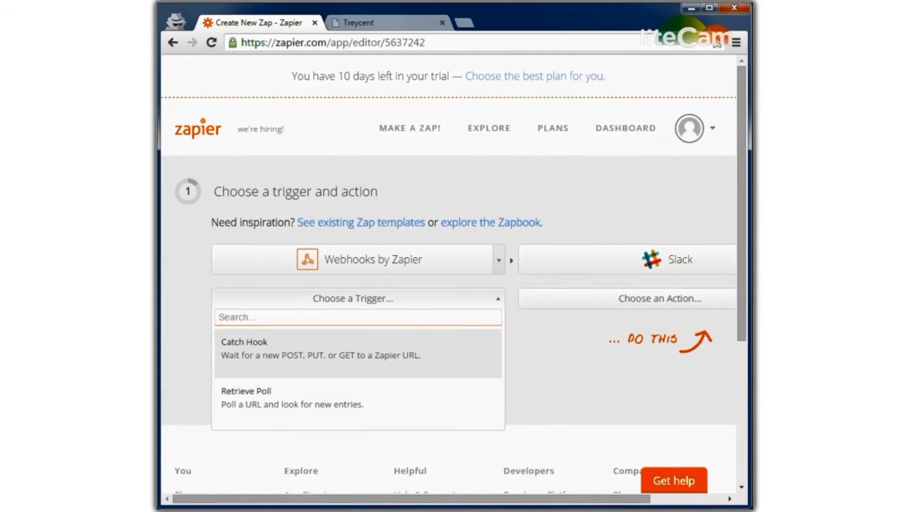
pyautogui.click(320, 348)
pyautogui.click(660, 298)
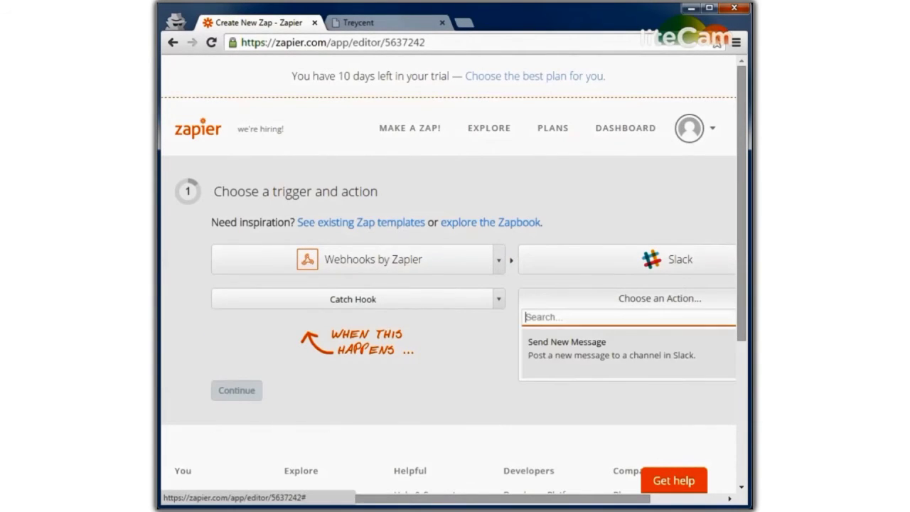
pyautogui.click(567, 348)
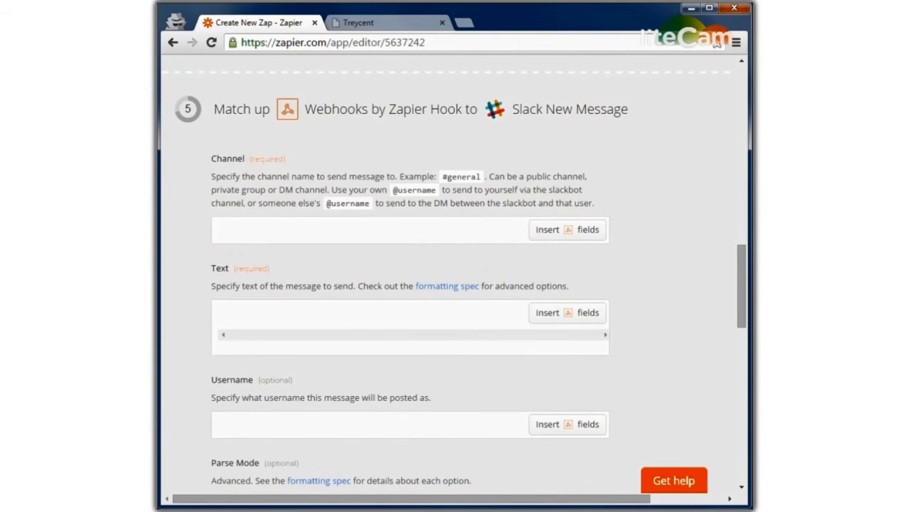
# - Post 'Test post via Zapier!' to #general with a username, then start the trigger test
pyautogui.write('#general')
pyautogui.press('Tab')
pyautogui.write('Test ')
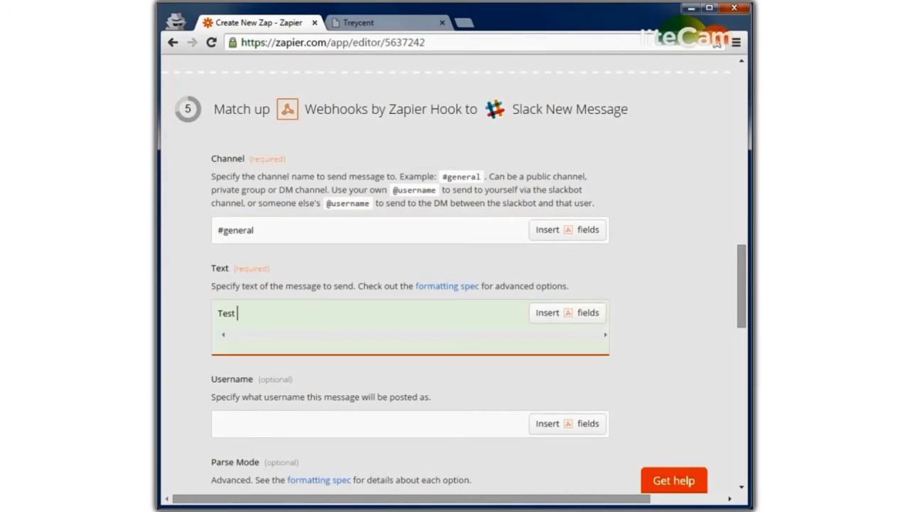
pyautogui.write('post via Zapier!')
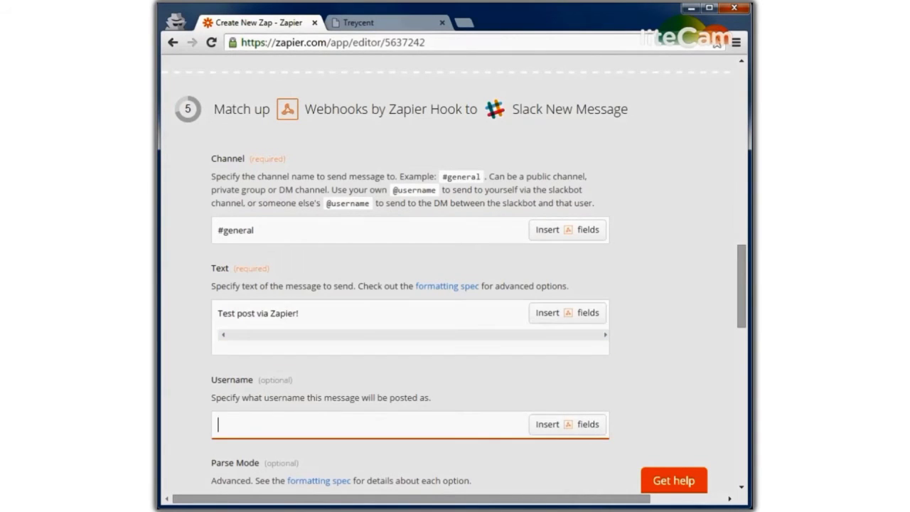
pyautogui.write('Alex')
pyautogui.scroll(-10, 455, 284)
pyautogui.scroll(-10, 455, 285)
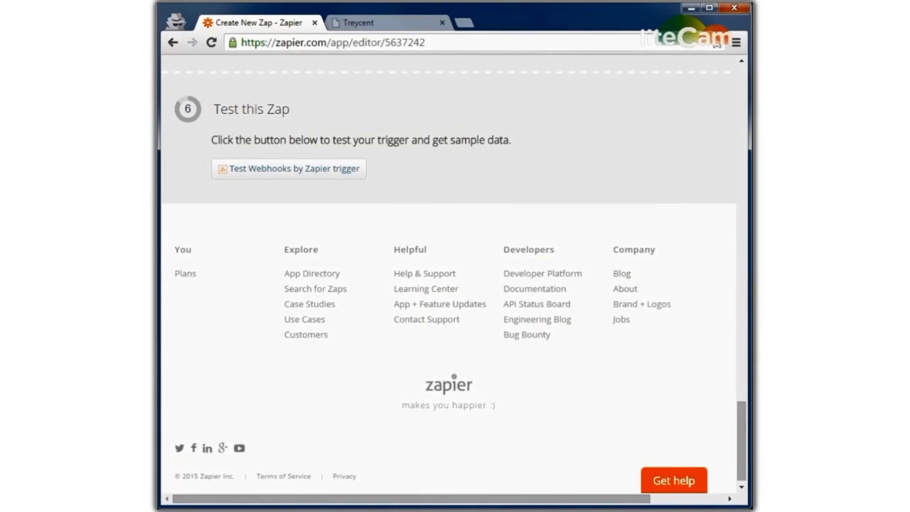
pyautogui.click(289, 168)
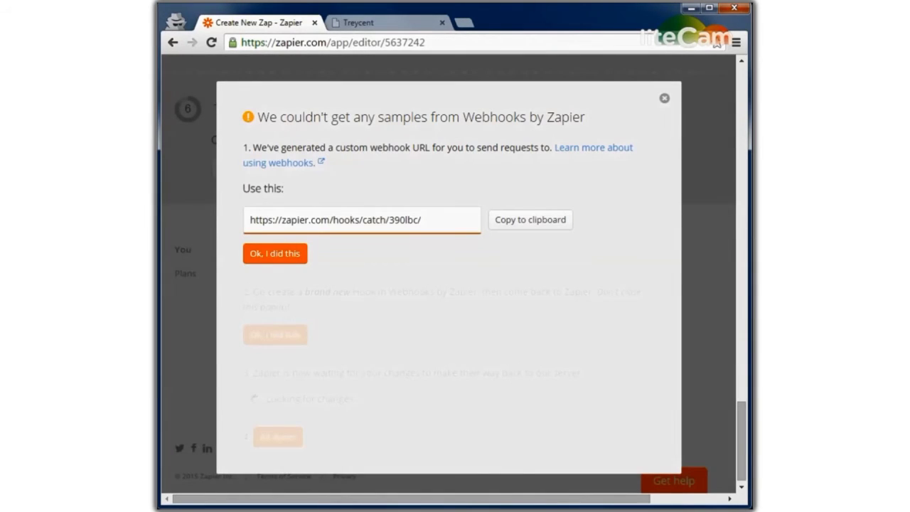
# - Acknowledge the catch-hook webhook URL and switch to the Treycent web app
pyautogui.click(274, 253)
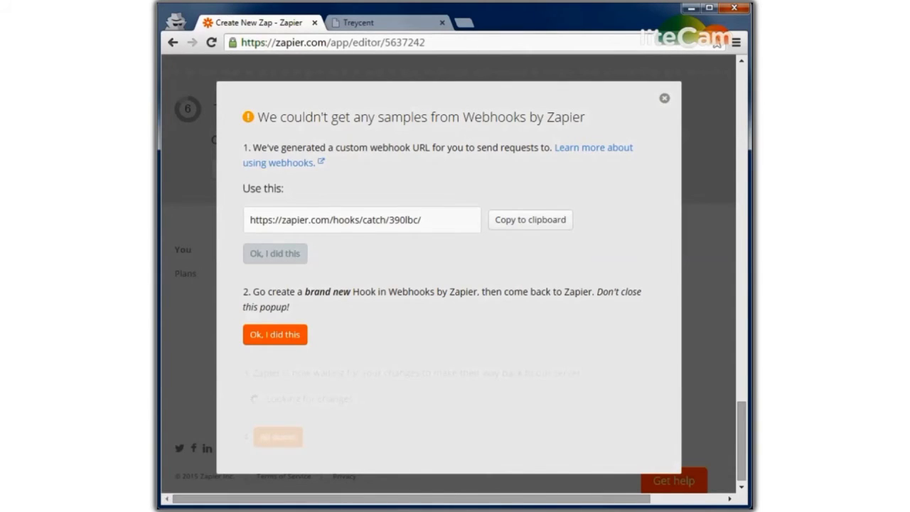
pyautogui.hotkey('ctrl', 'Tab')
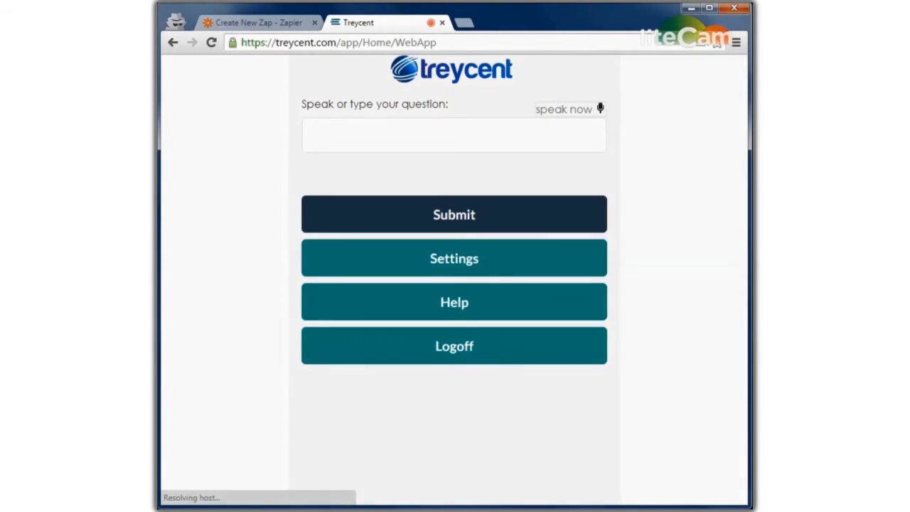
# - Add a 'hello team I'm here' voice command that calls the pasted Zapier webhook URL
pyautogui.click(453, 258)
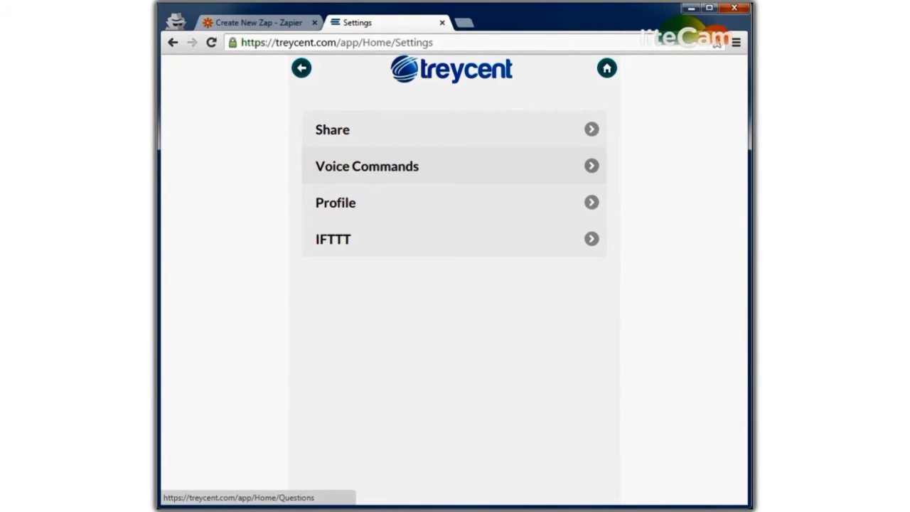
pyautogui.click(367, 166)
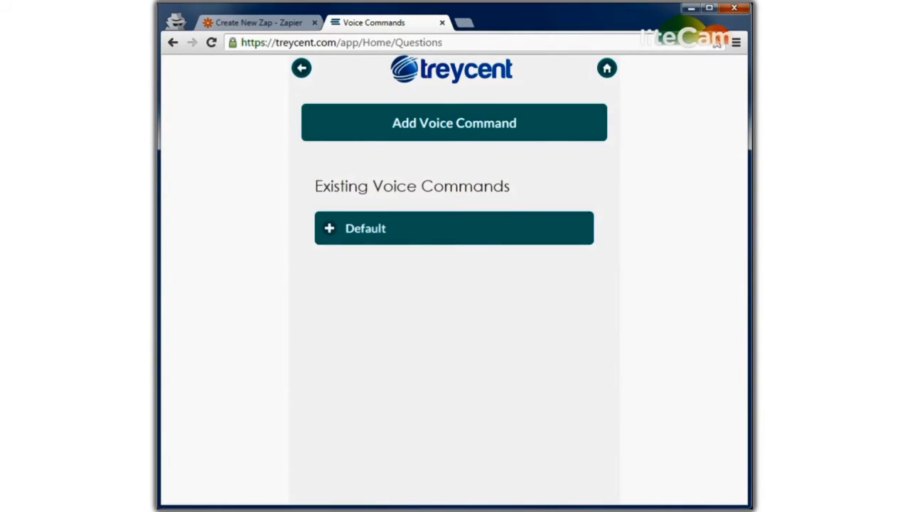
pyautogui.click(453, 122)
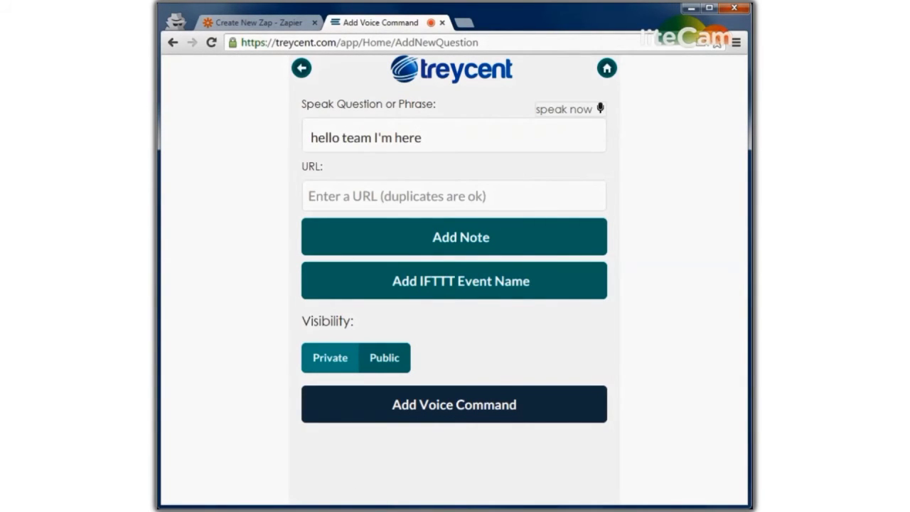
pyautogui.hotkey('ctrl', 'v')
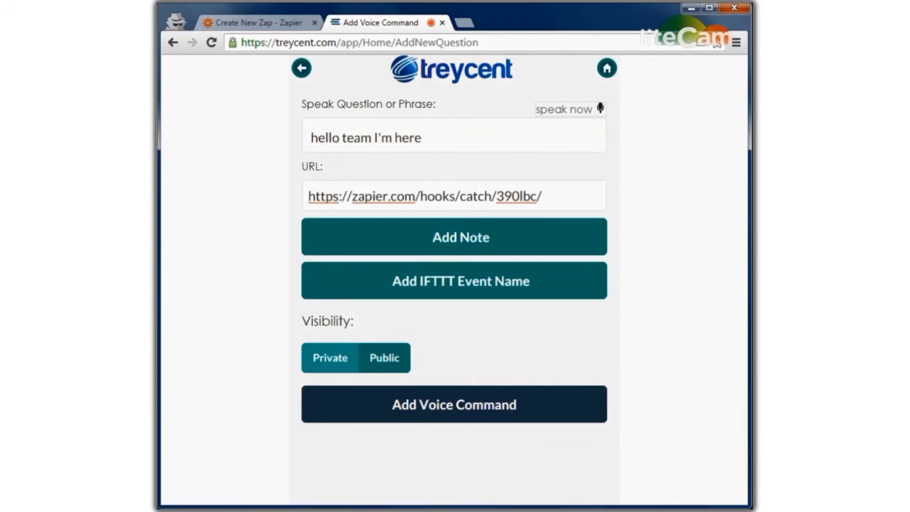
pyautogui.click(455, 404)
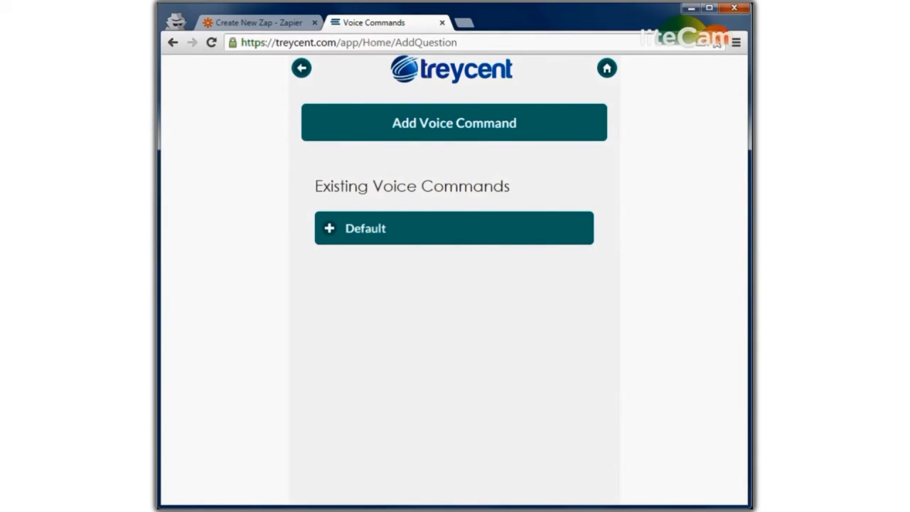
pyautogui.click(606, 68)
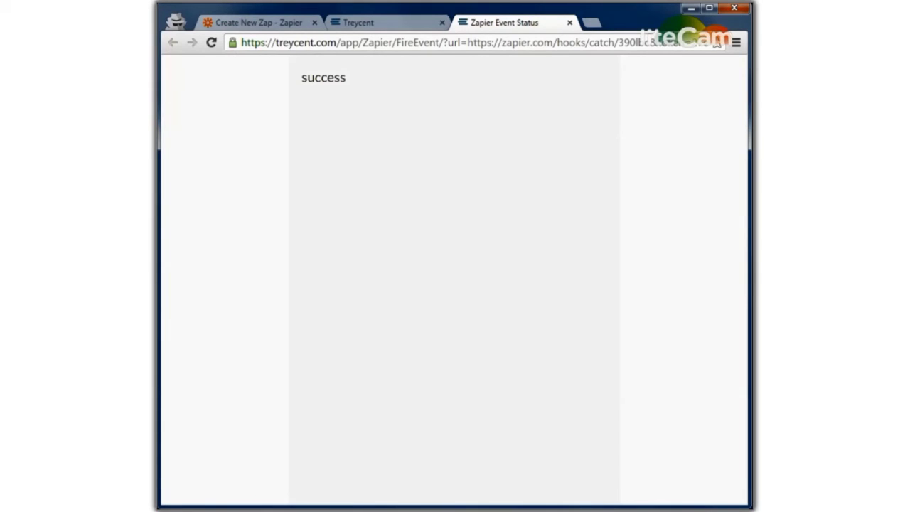
# - Confirm the fresh webhook sample was sent and complete the Zapier webhook test
pyautogui.click(259, 22)
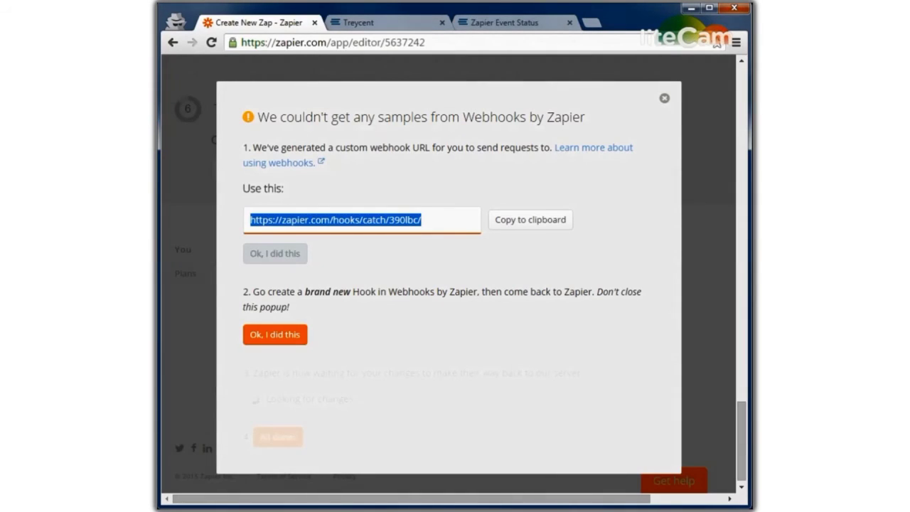
pyautogui.click(274, 334)
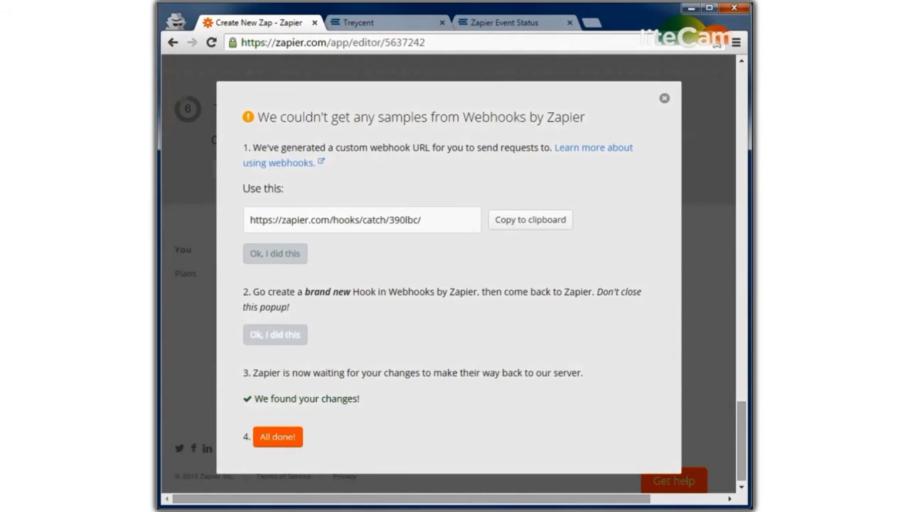
pyautogui.click(277, 437)
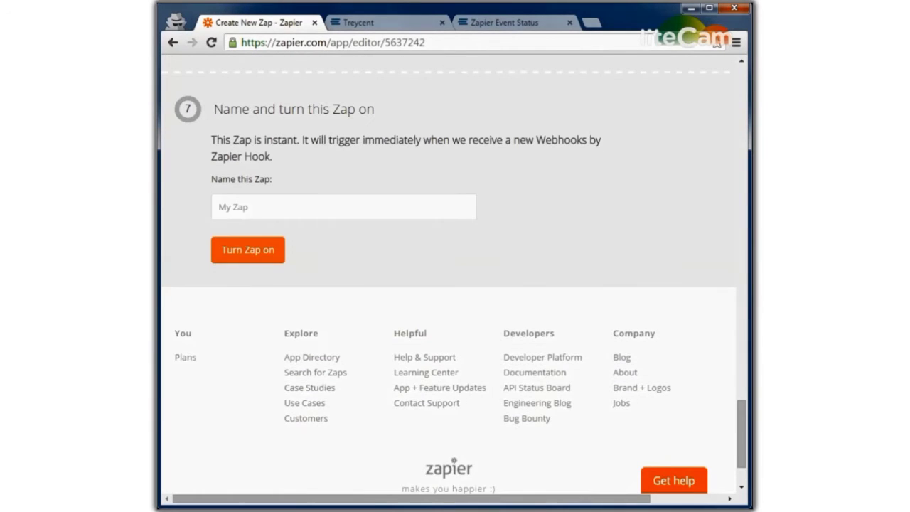
# - Name the zap 'Post to Slack General Channel' and turn it on
pyautogui.write('Post to Sl')
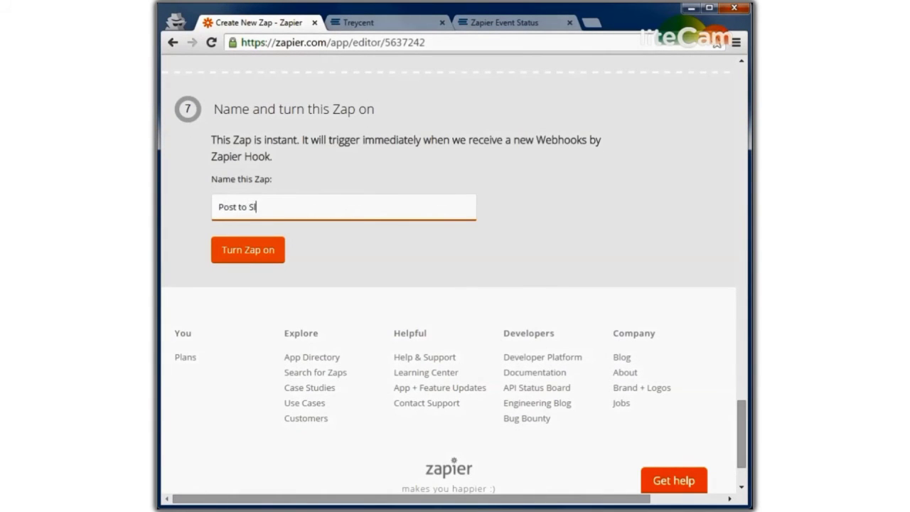
pyautogui.write('ack General Channel')
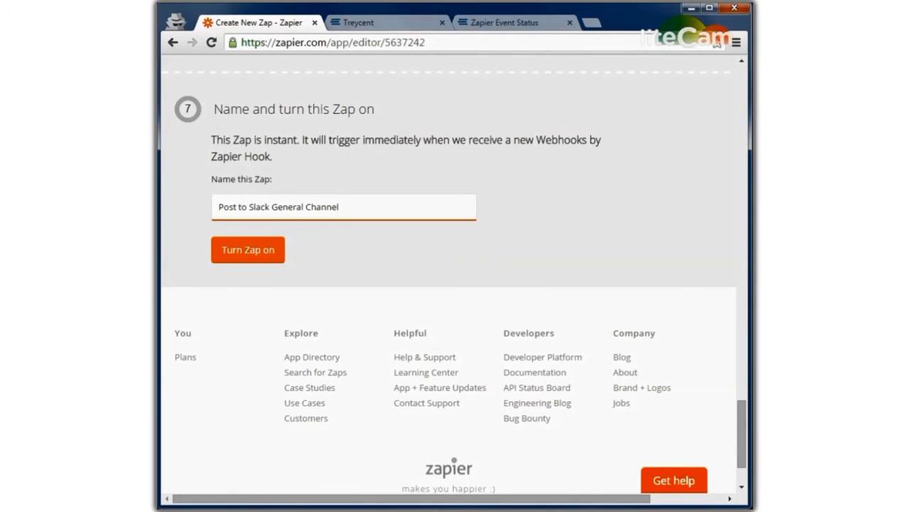
pyautogui.press('Return')
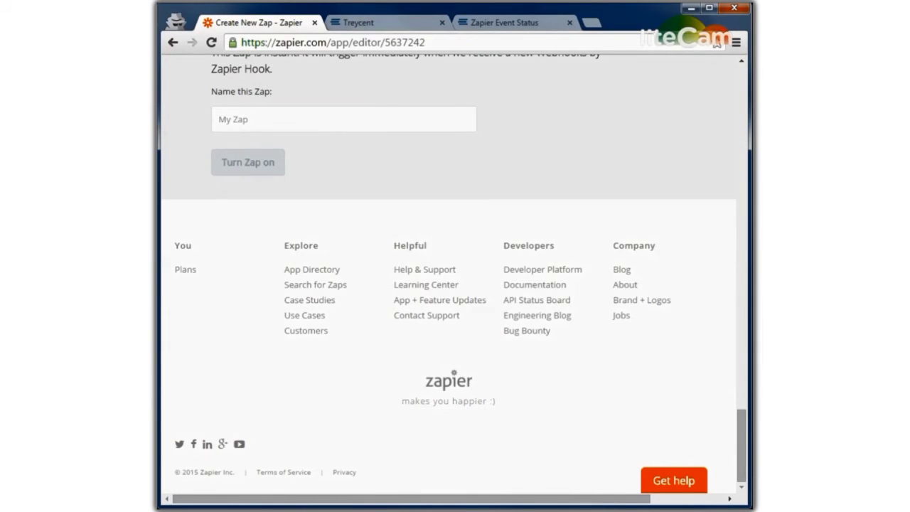
pyautogui.hotkey('ctrl', 'Tab')
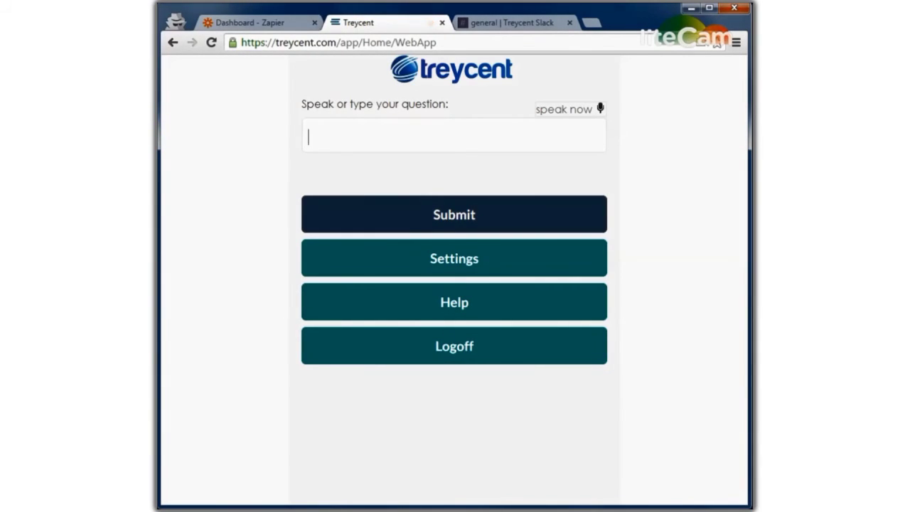
# - Submit 'hello team I'm here' in Treycent's question box to fire the webhook, then view Slack #general
pyautogui.write("hello team I'm here")
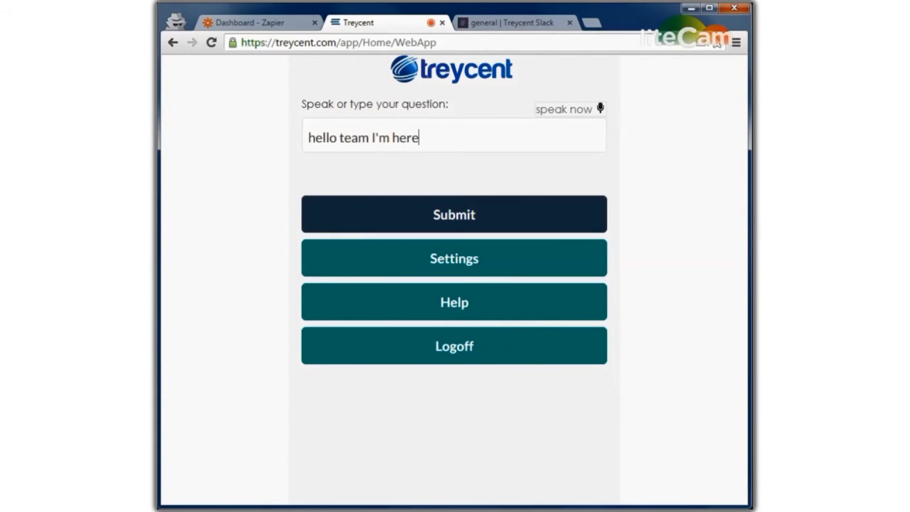
pyautogui.press('Return')
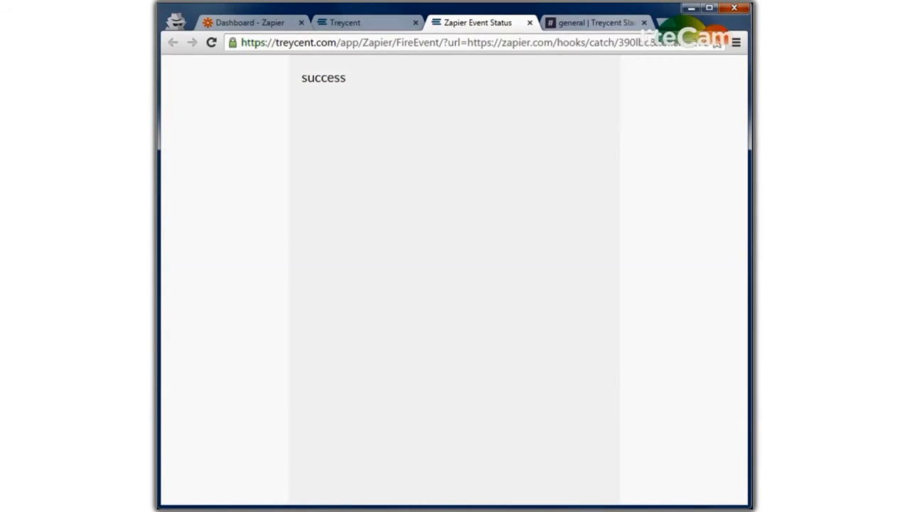
pyautogui.click(594, 22)
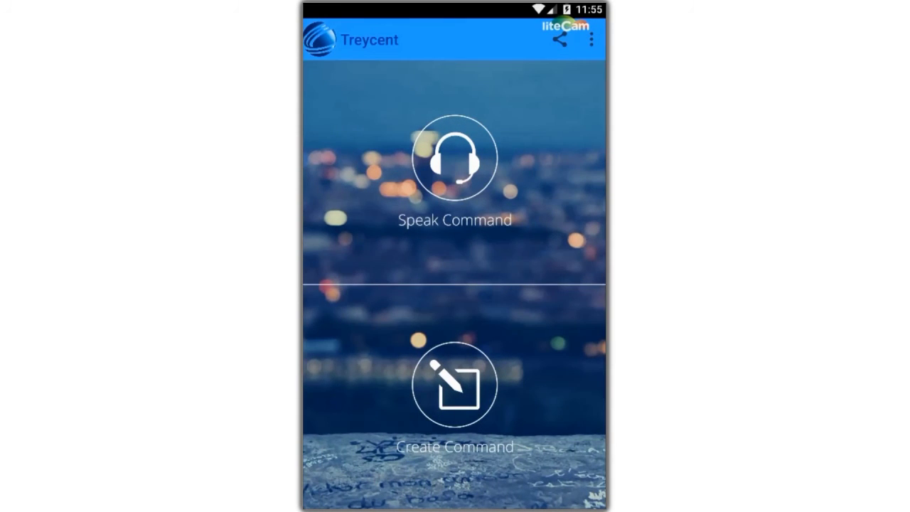
# - Use Speak Command in the Treycent phone app to say 'hello team I'm here'
pyautogui.click(454, 158)
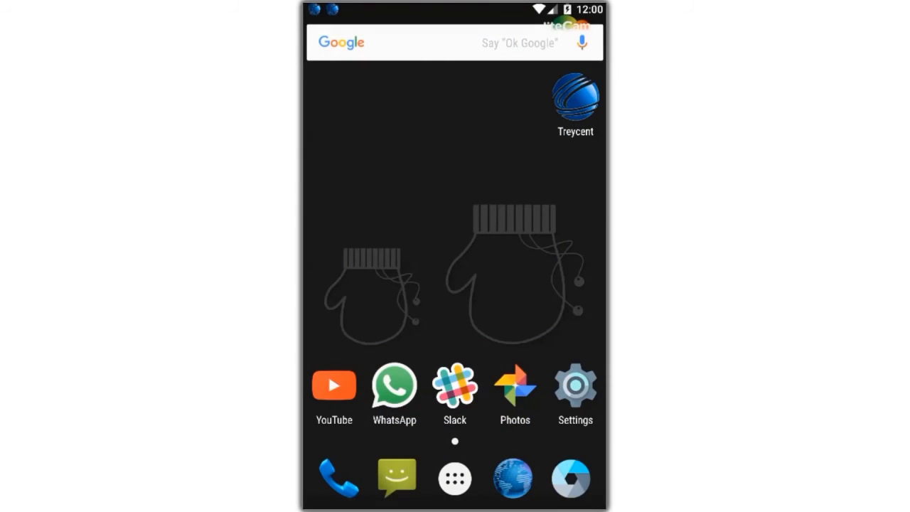
# - Launch Slack on the phone and go to the #general channel
pyautogui.click(455, 385)
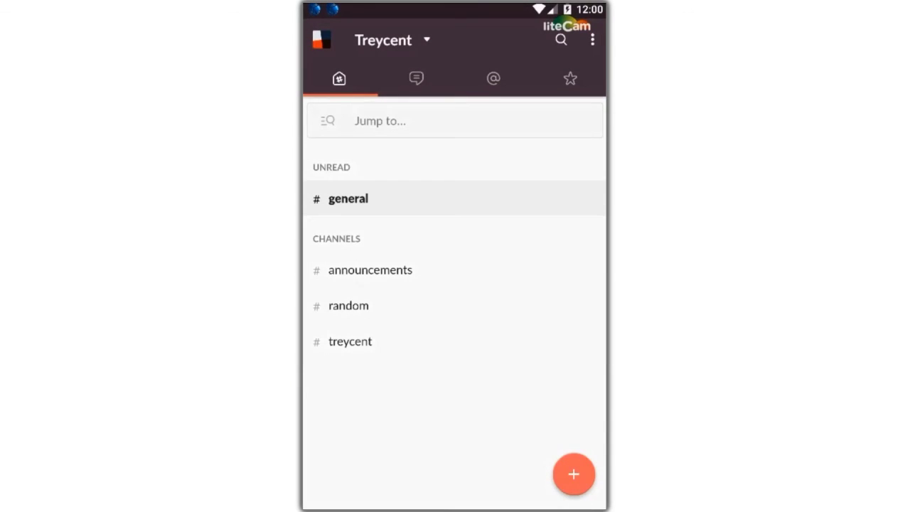
pyautogui.click(348, 198)
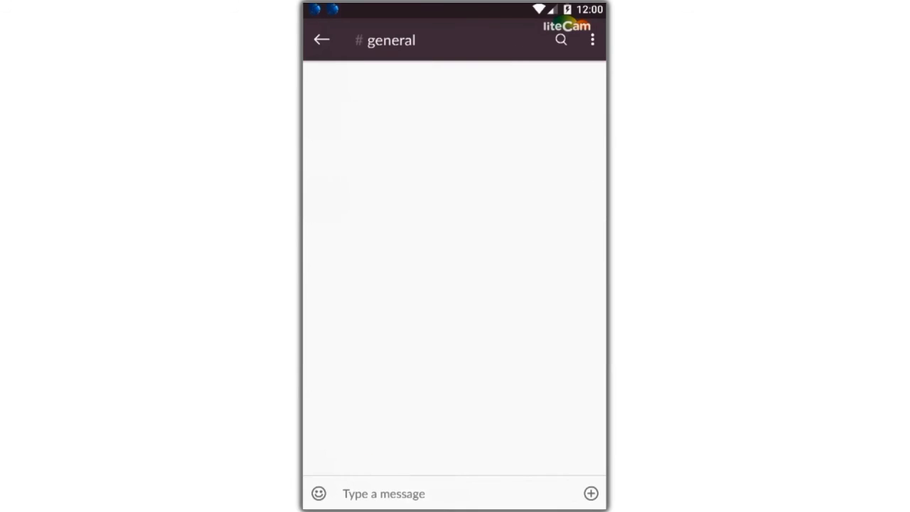